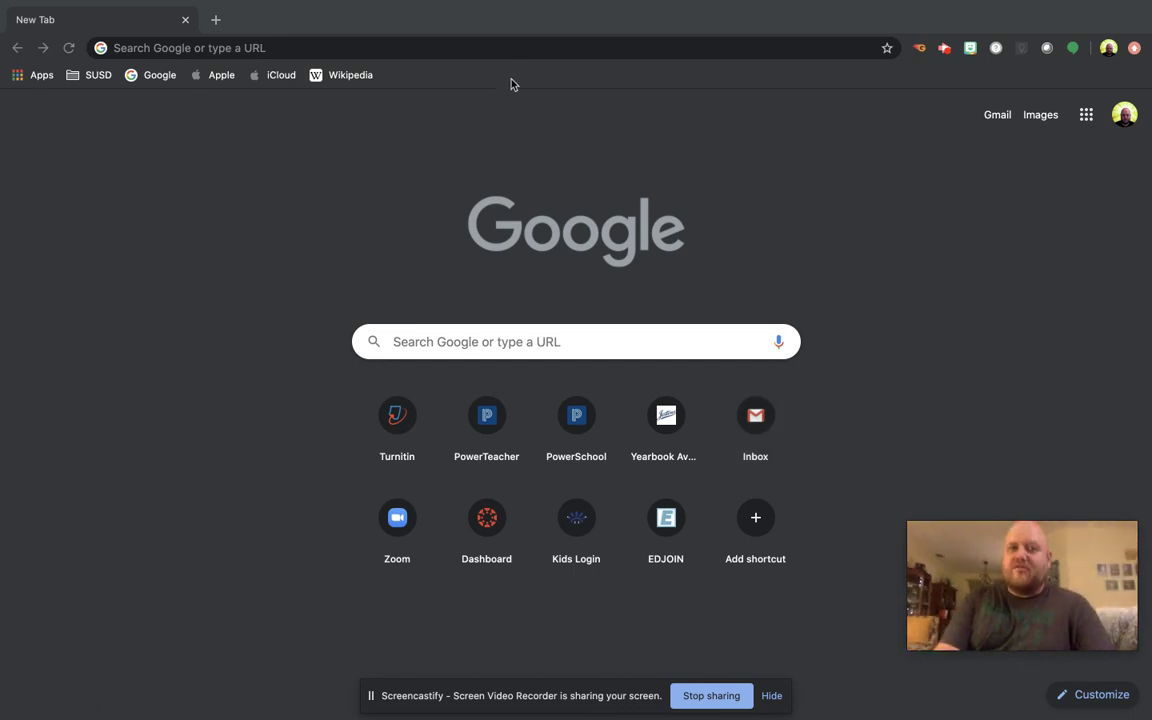
Load yearbooksigning.jostens.com in Chrome
click(521, 49)
text(yearboo)
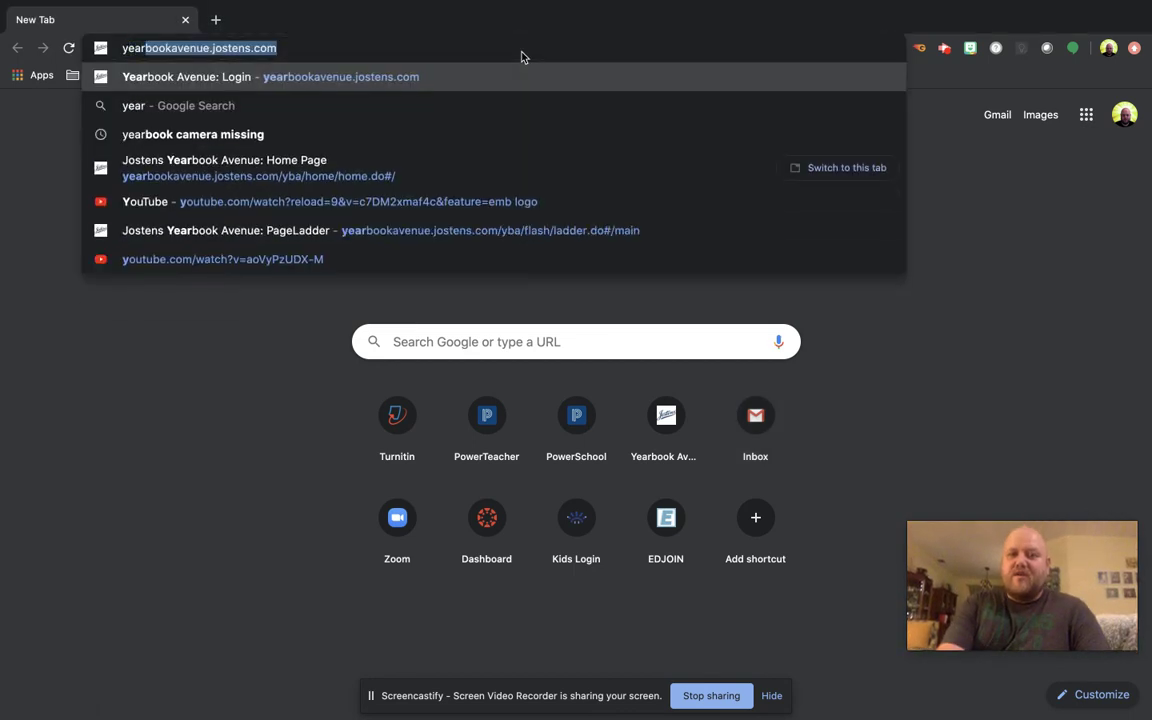
text(ksigning.co)
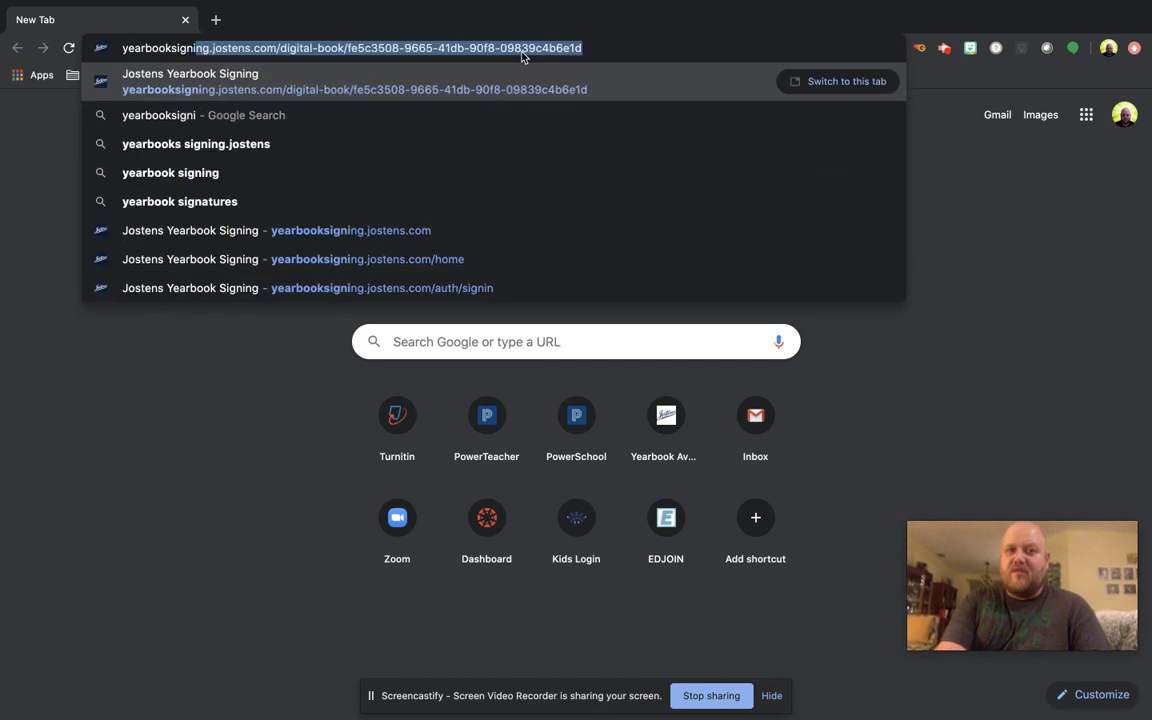
key(BackSpace)
key(BackSpace)
text(jo)
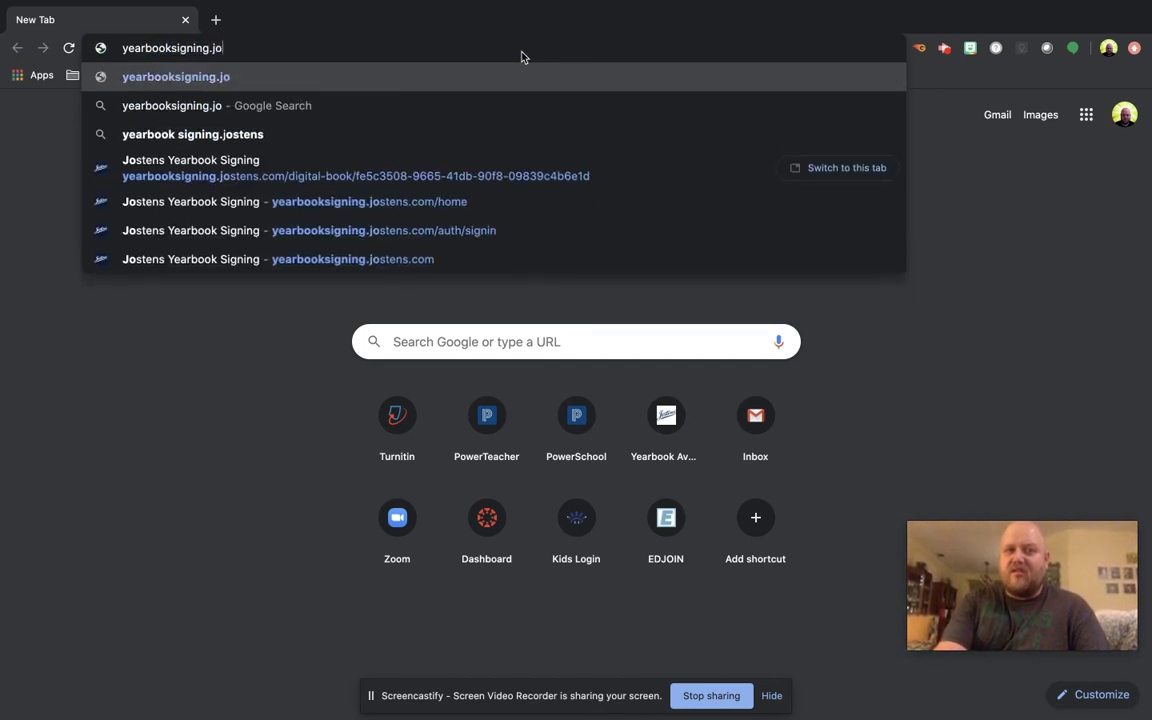
text(stens.com)
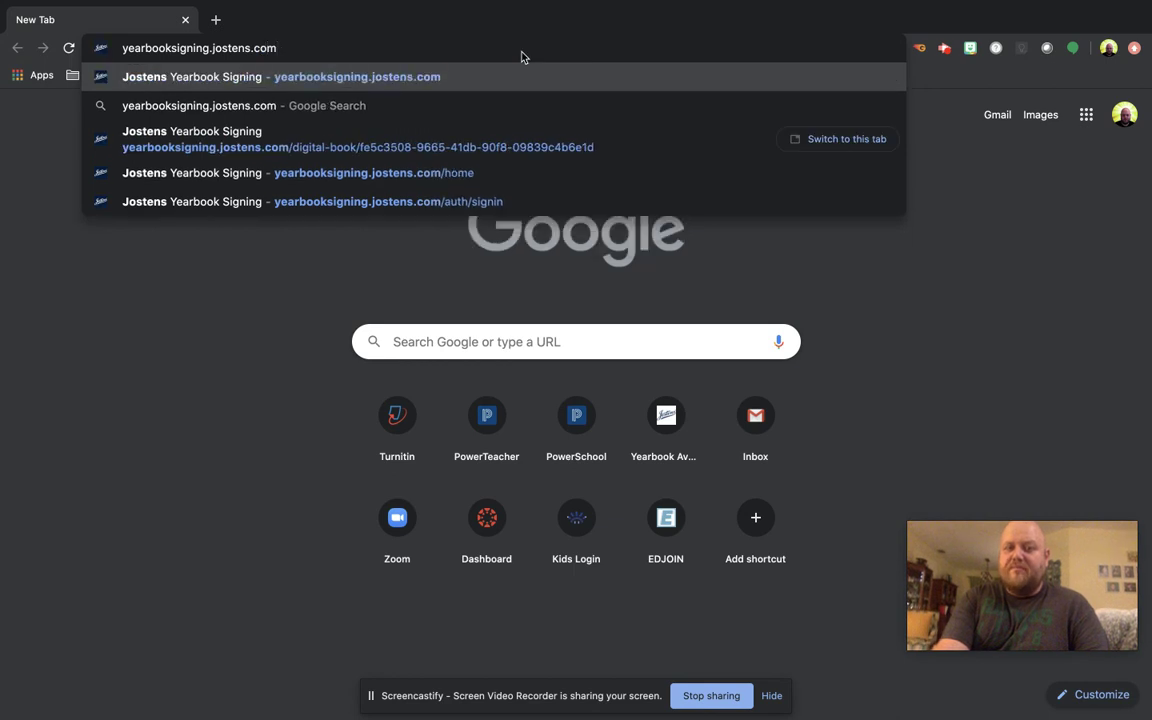
key(Return)
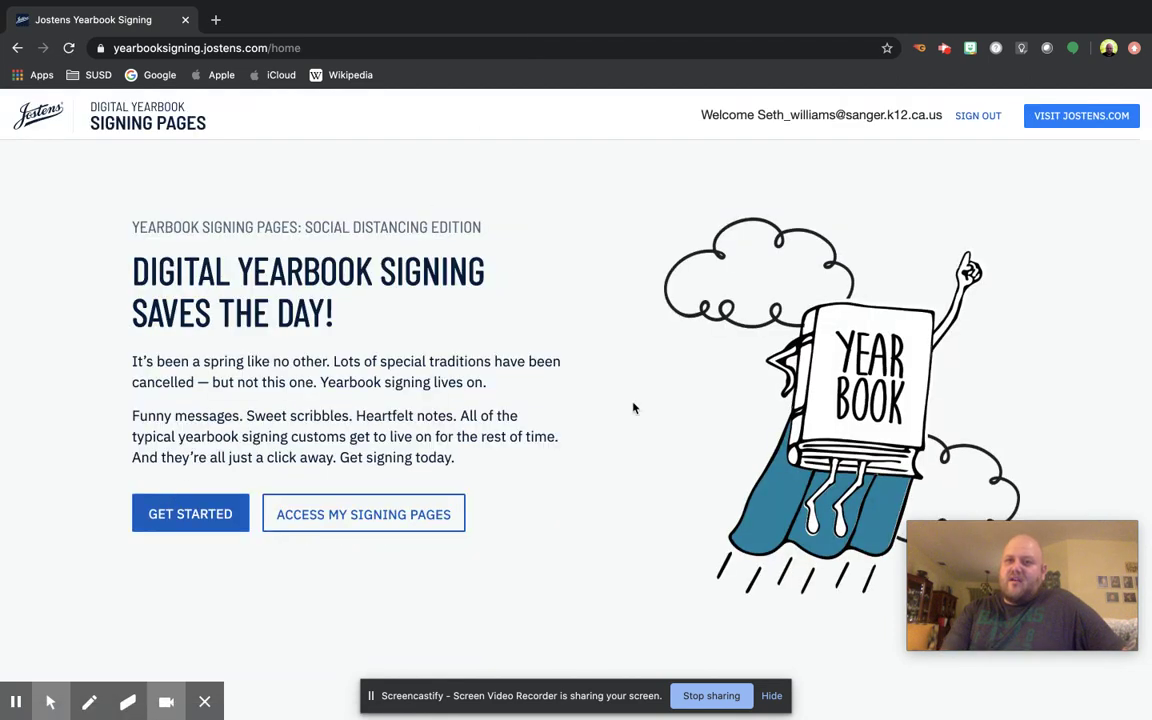
Sign out of the yearbook account and return to the Digital Yearbook Signing landing page
click(976, 119)
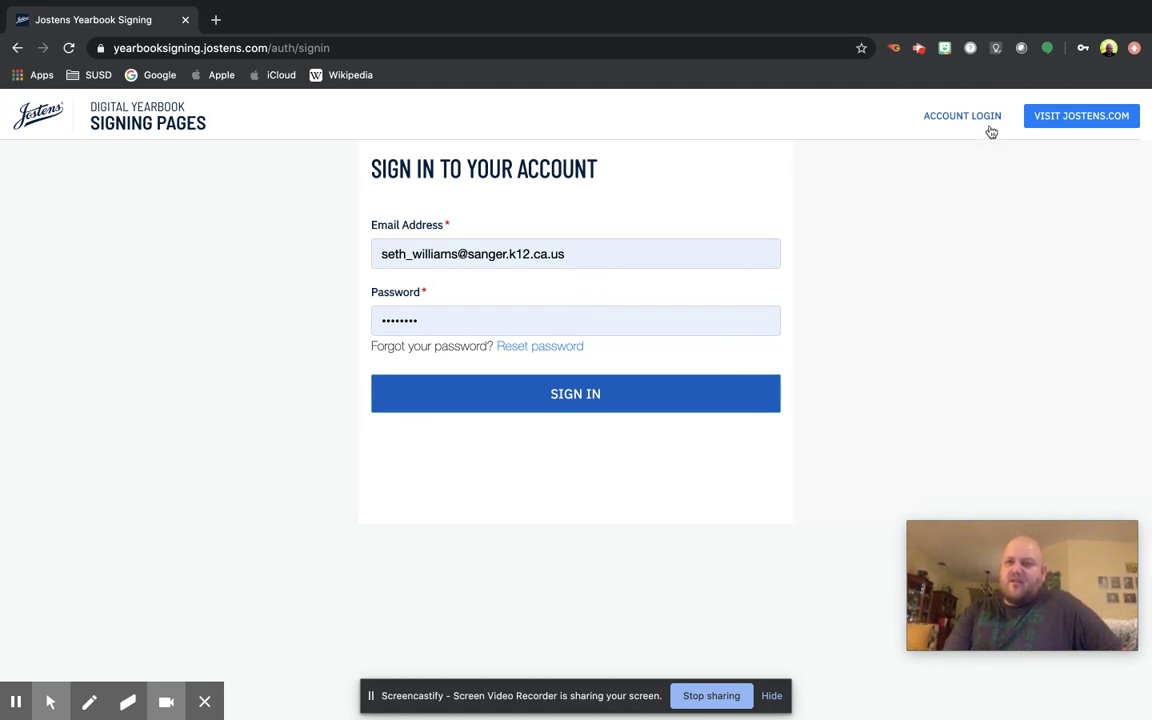
scroll(970, 133, down, 1)
scroll(970, 133, down, 1)
scroll(969, 131, up, 2)
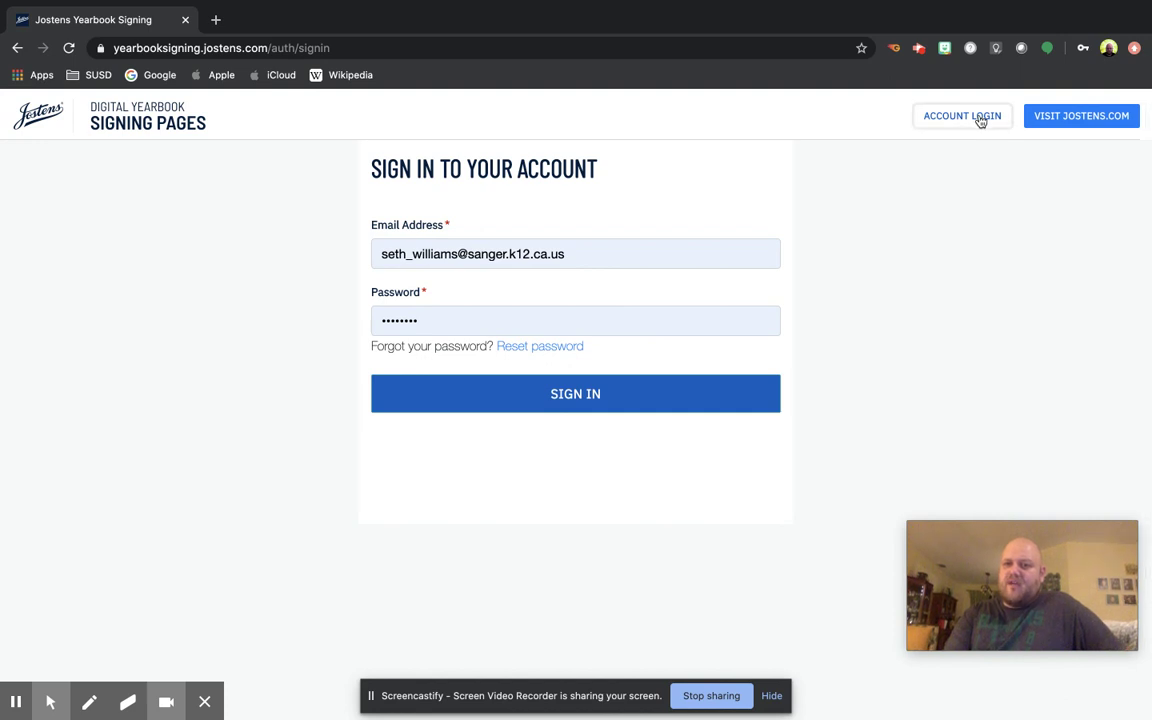
scroll(805, 339, down, 2)
scroll(805, 339, up, 2)
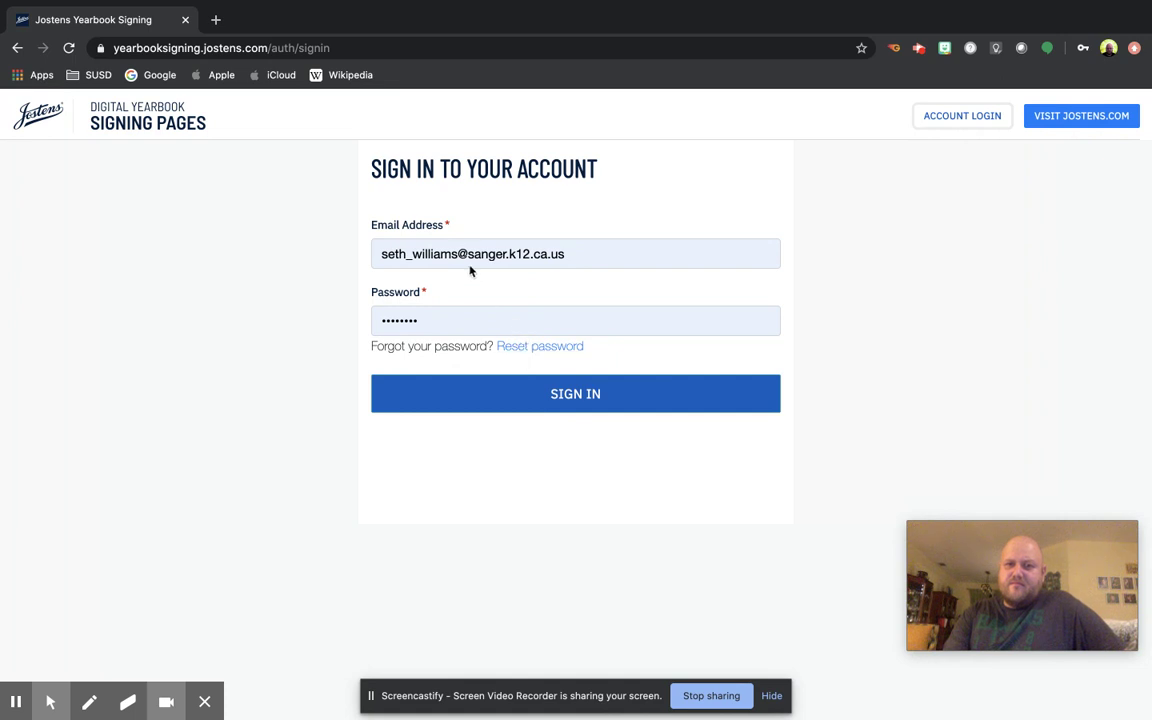
click(128, 110)
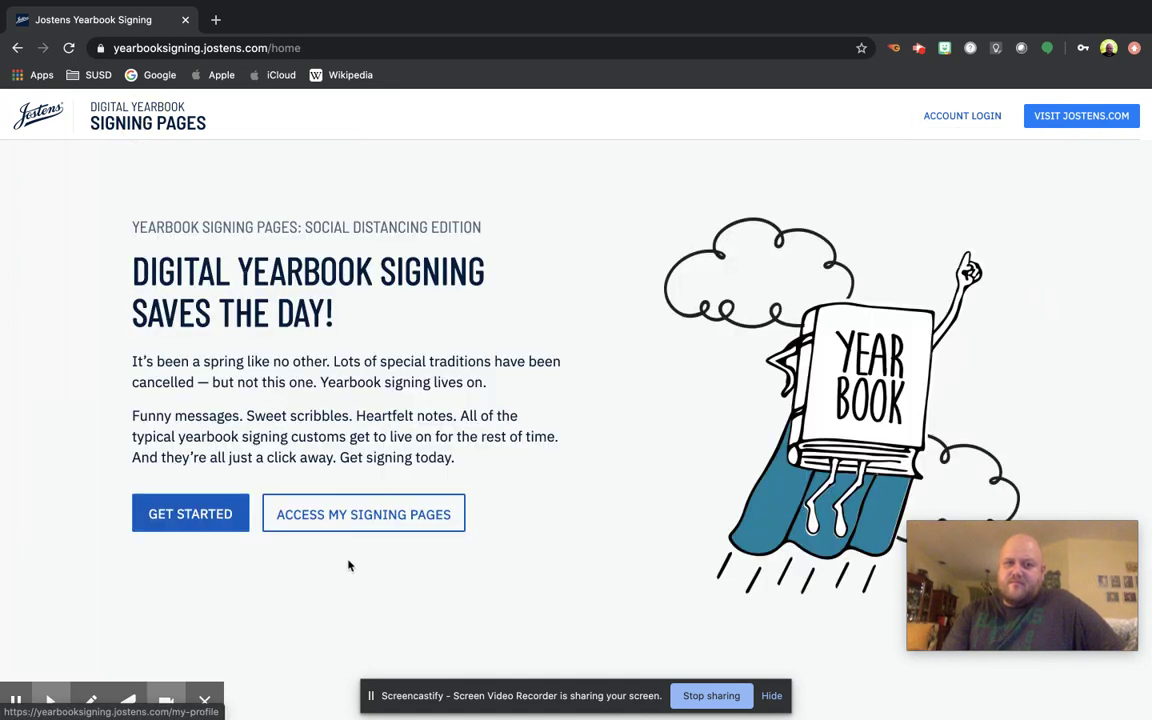
Start new signing pages and switch the 2020 cover design from blue to yellow
click(181, 511)
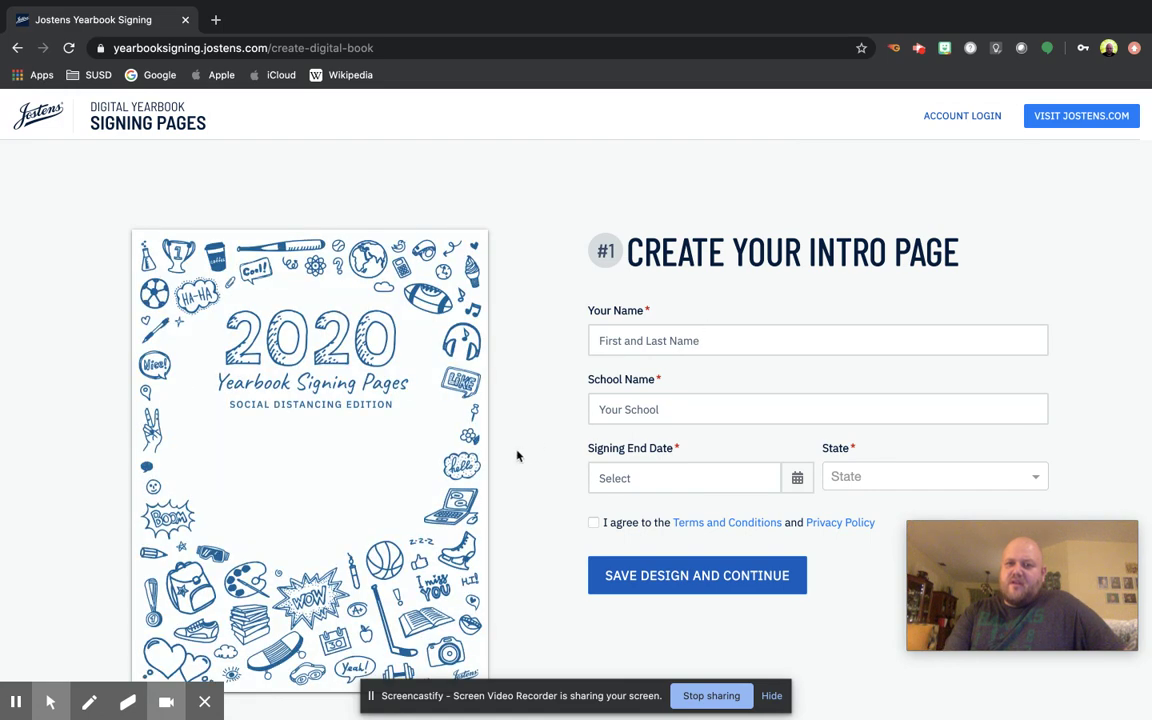
scroll(517, 456, down, 3)
click(270, 553)
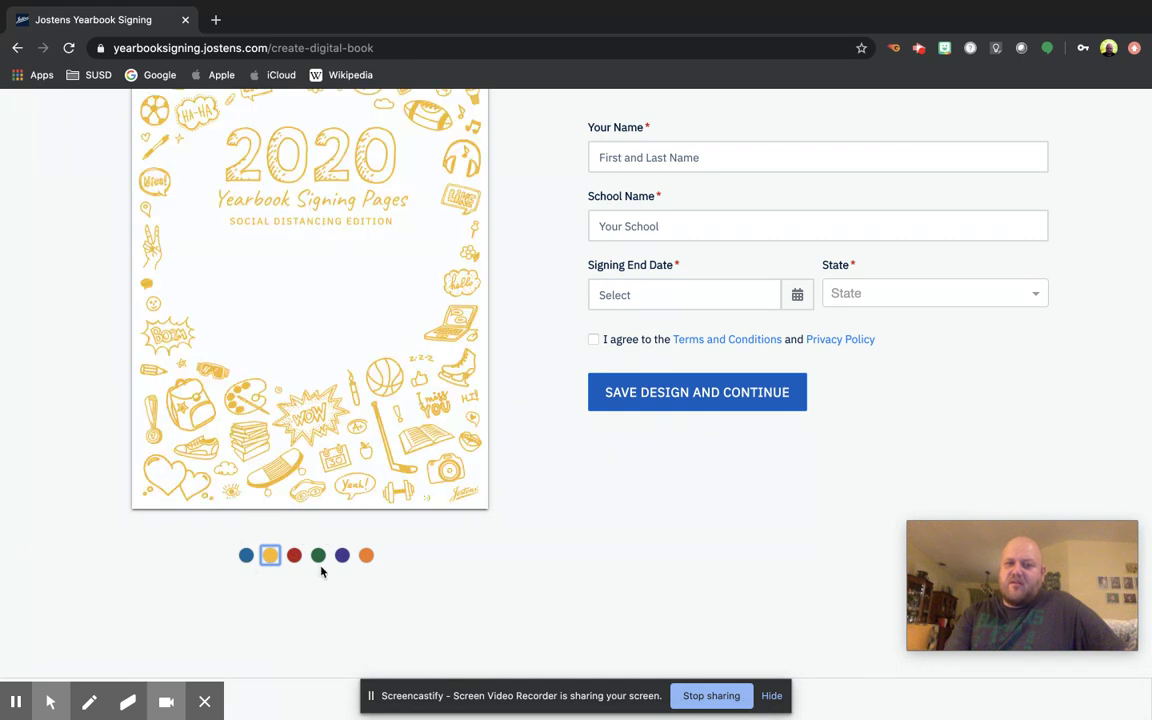
scroll(464, 487, up, 1)
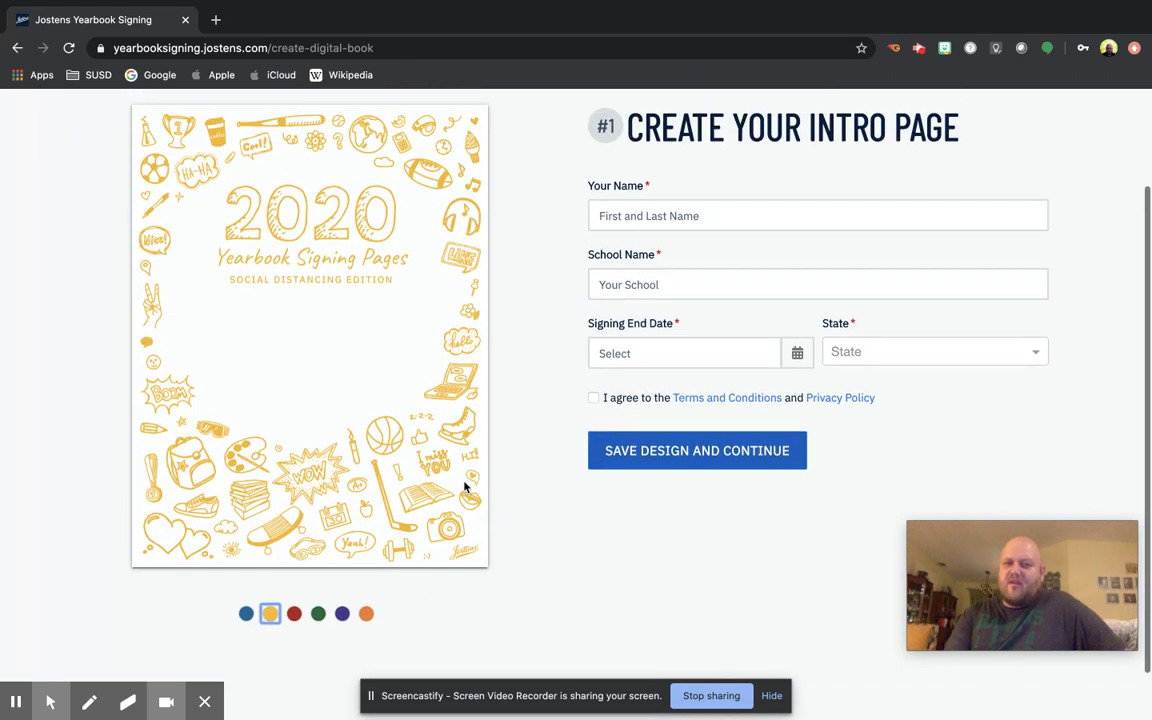
click(686, 214)
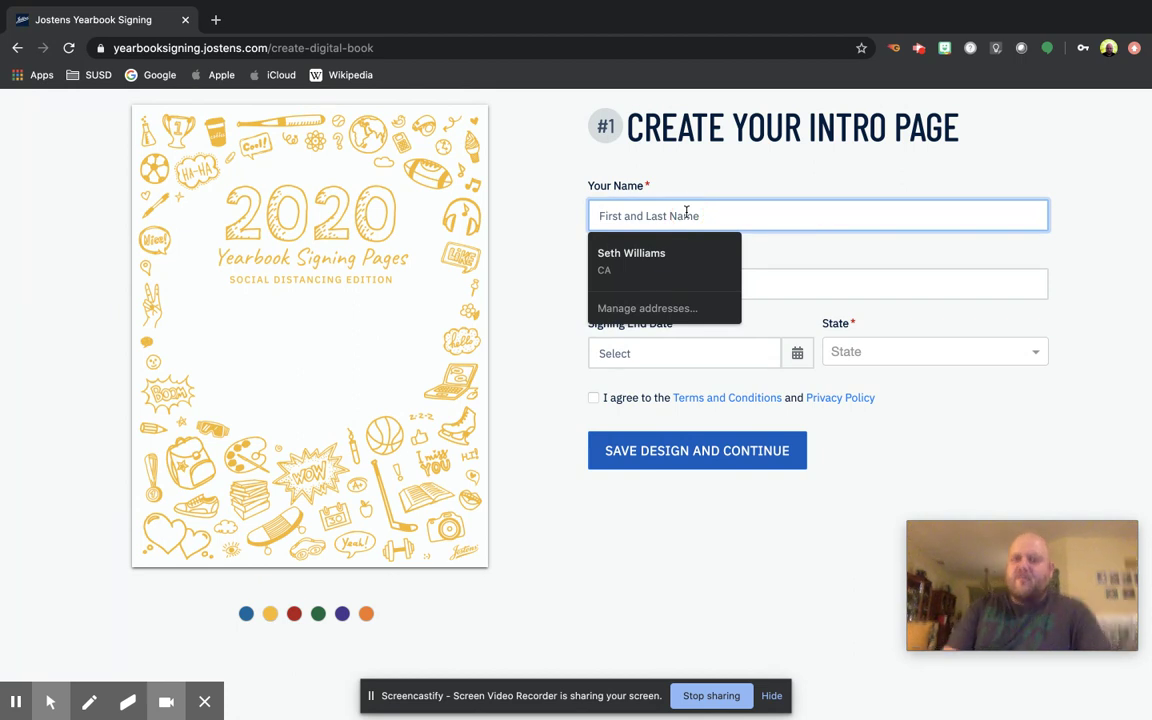
Autofill your name, enter school 'Sanger High' and set the end date to June 27, 2020
click(691, 250)
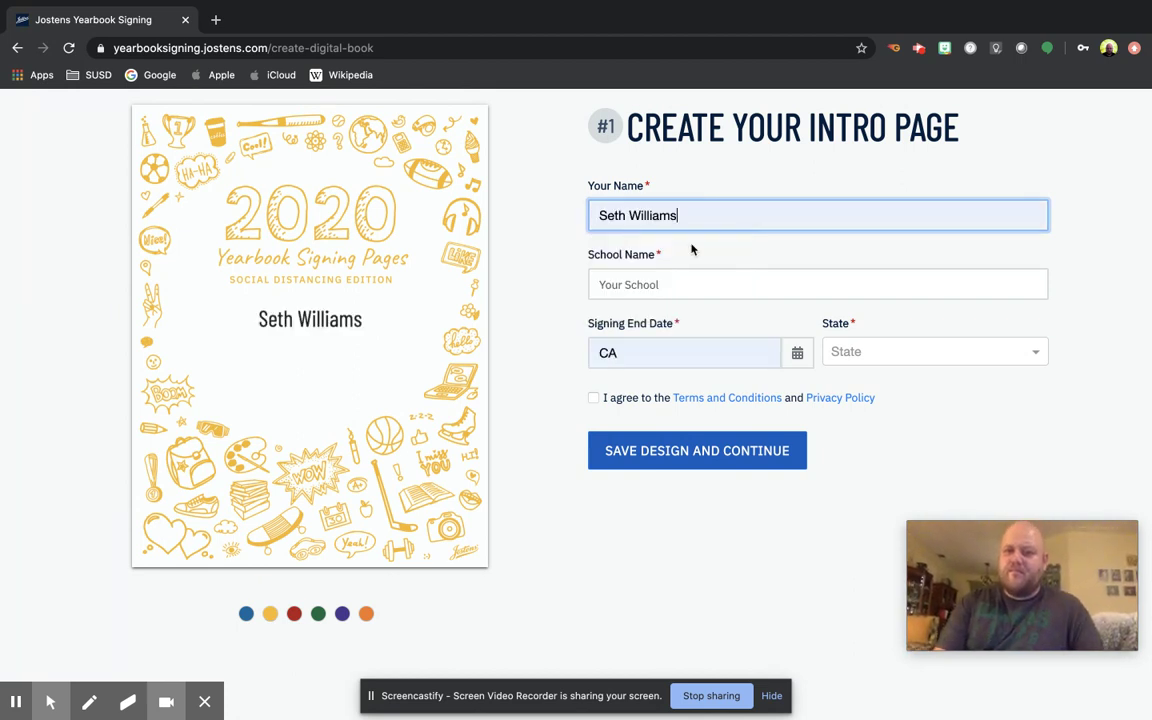
click(679, 291)
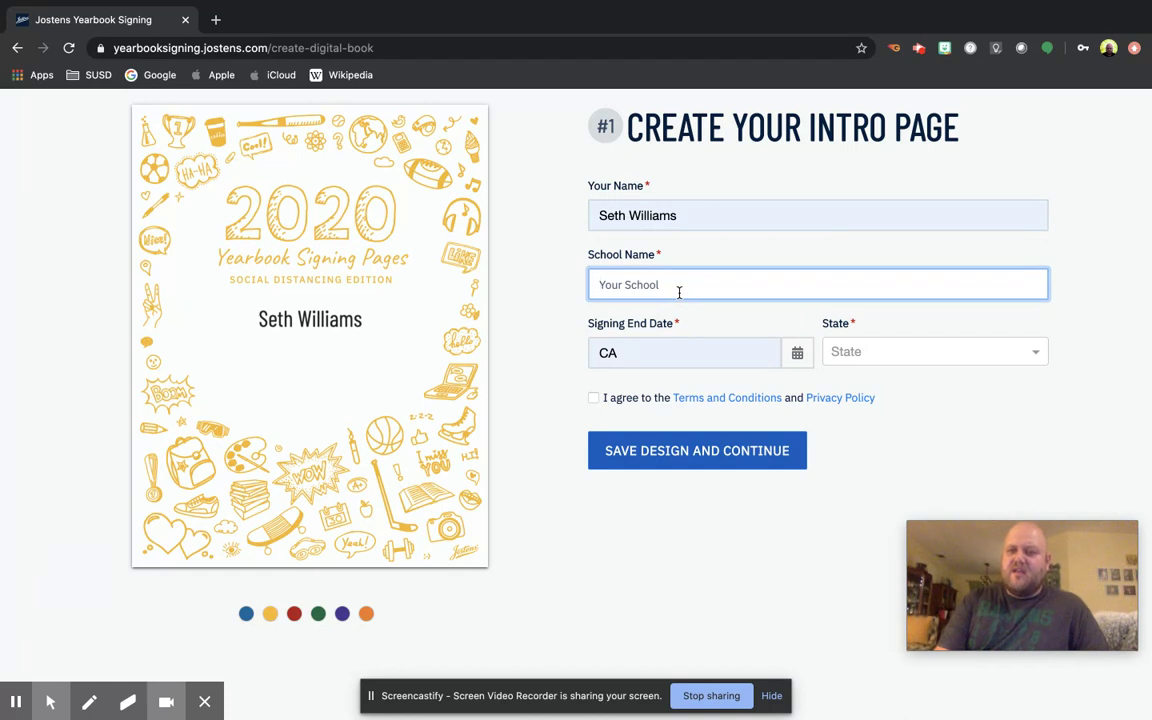
text(Sanger High)
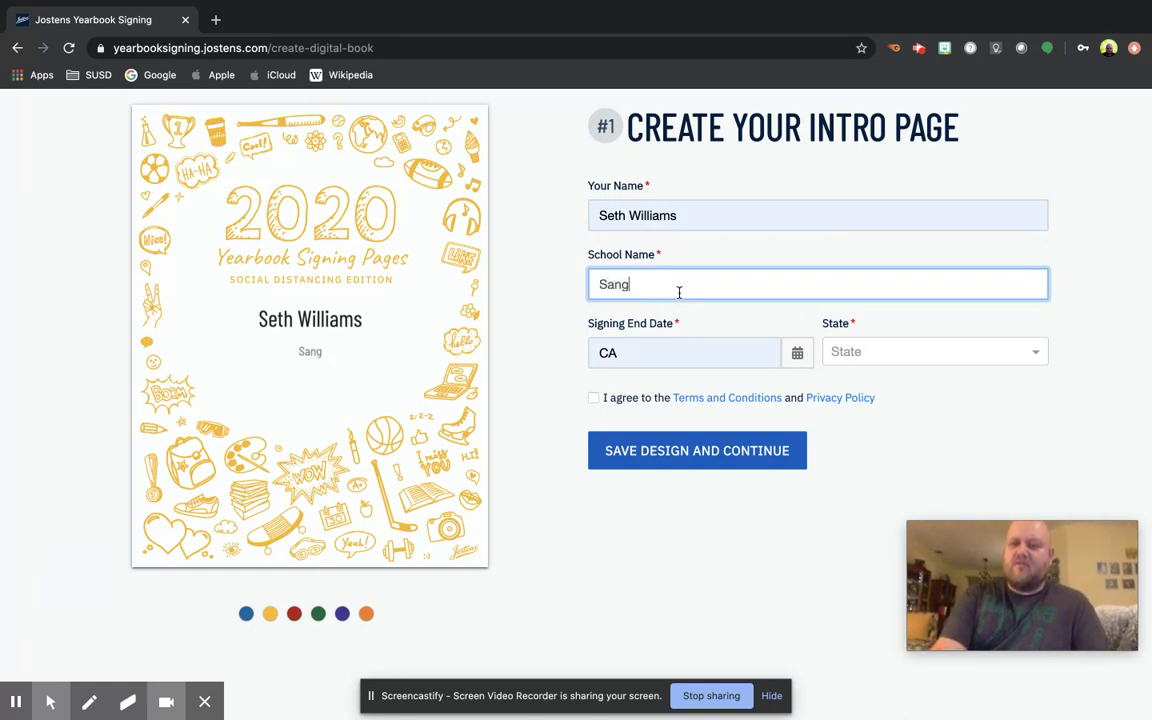
click(797, 357)
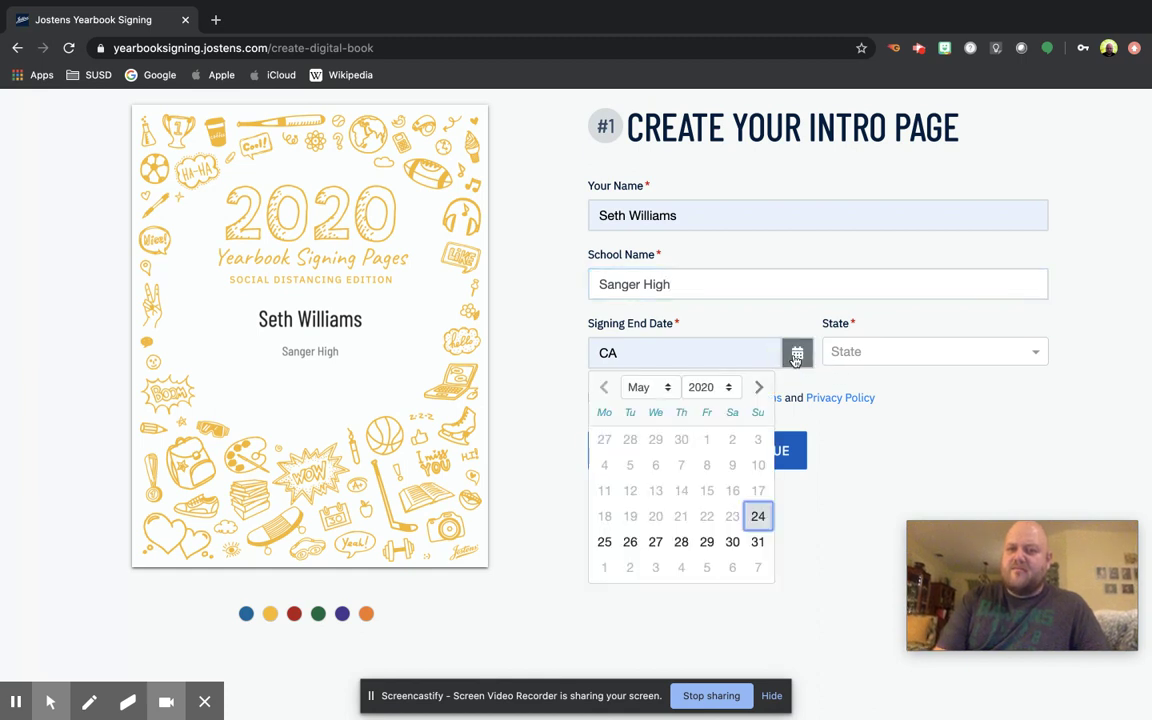
click(759, 388)
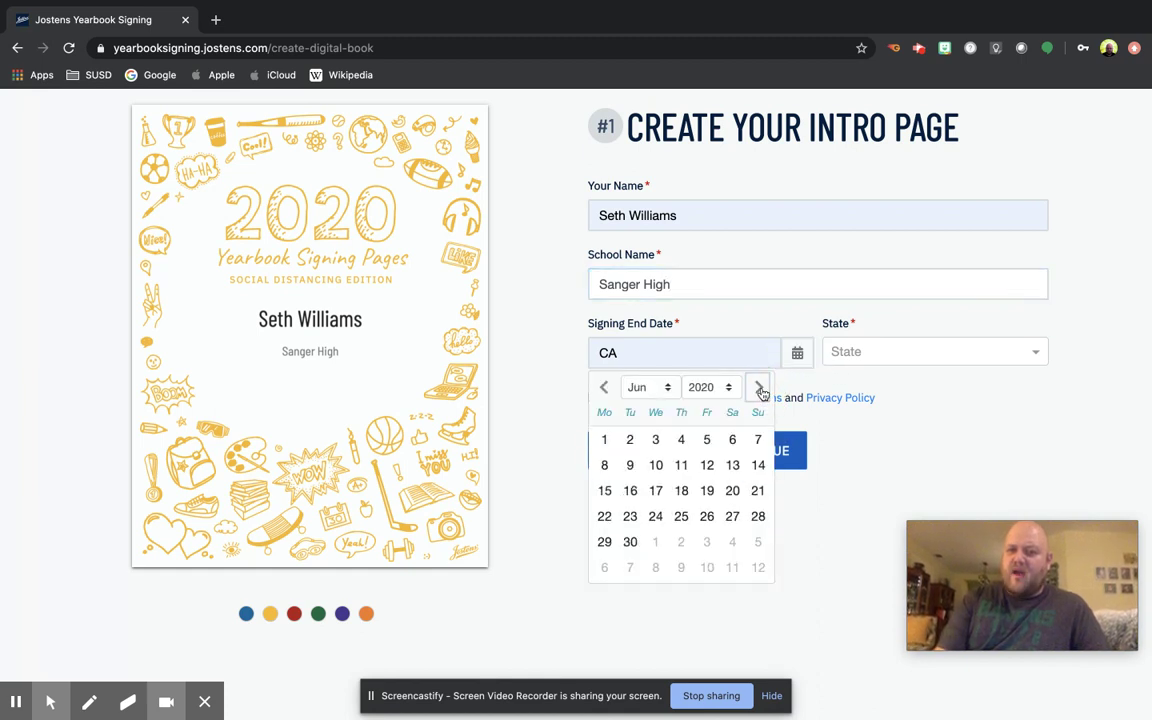
click(734, 518)
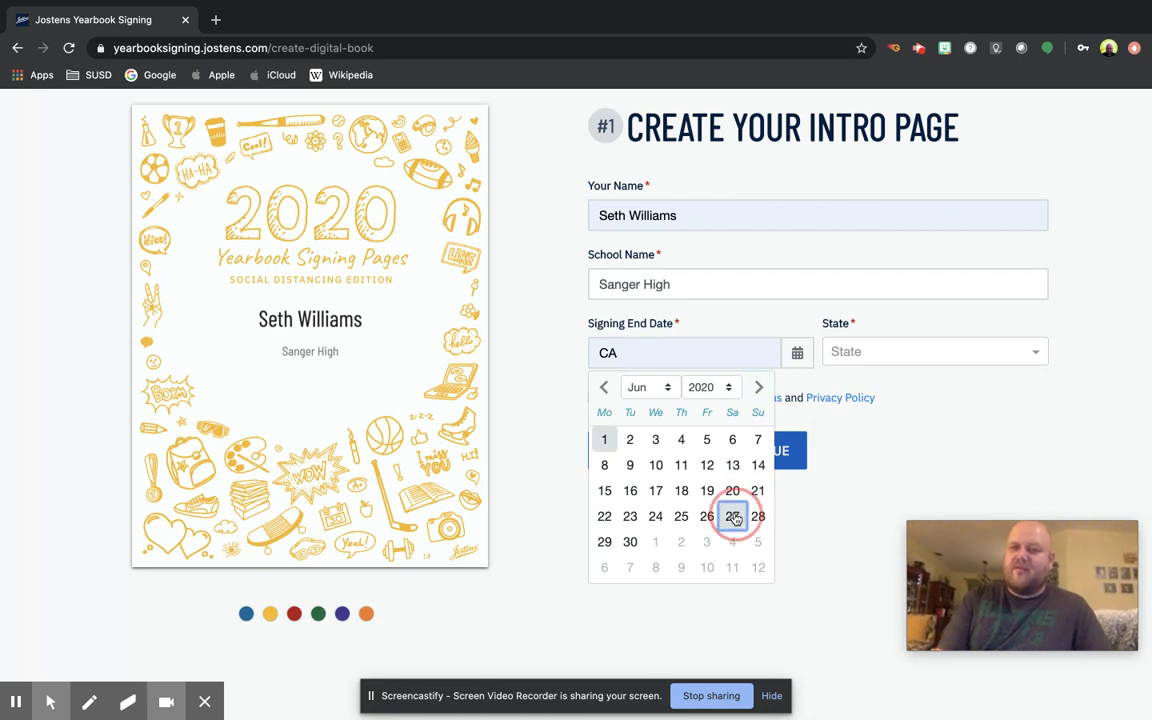
Choose CA - California as the state, accept the terms, and save the design
click(946, 356)
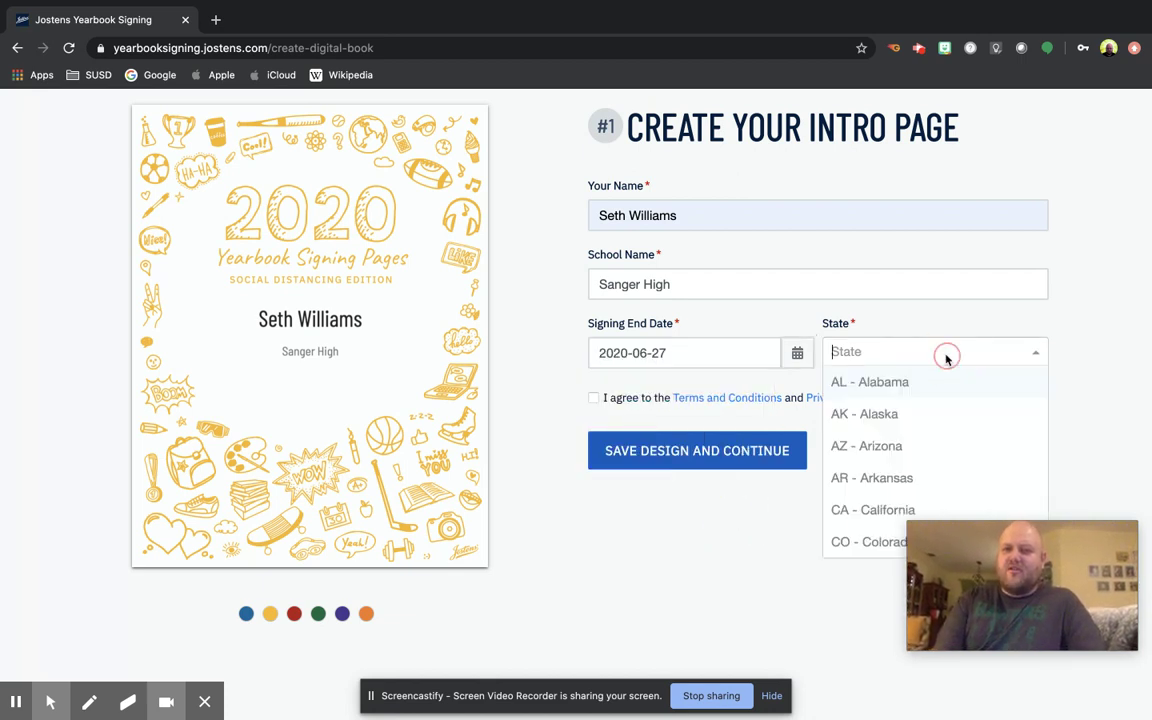
click(852, 509)
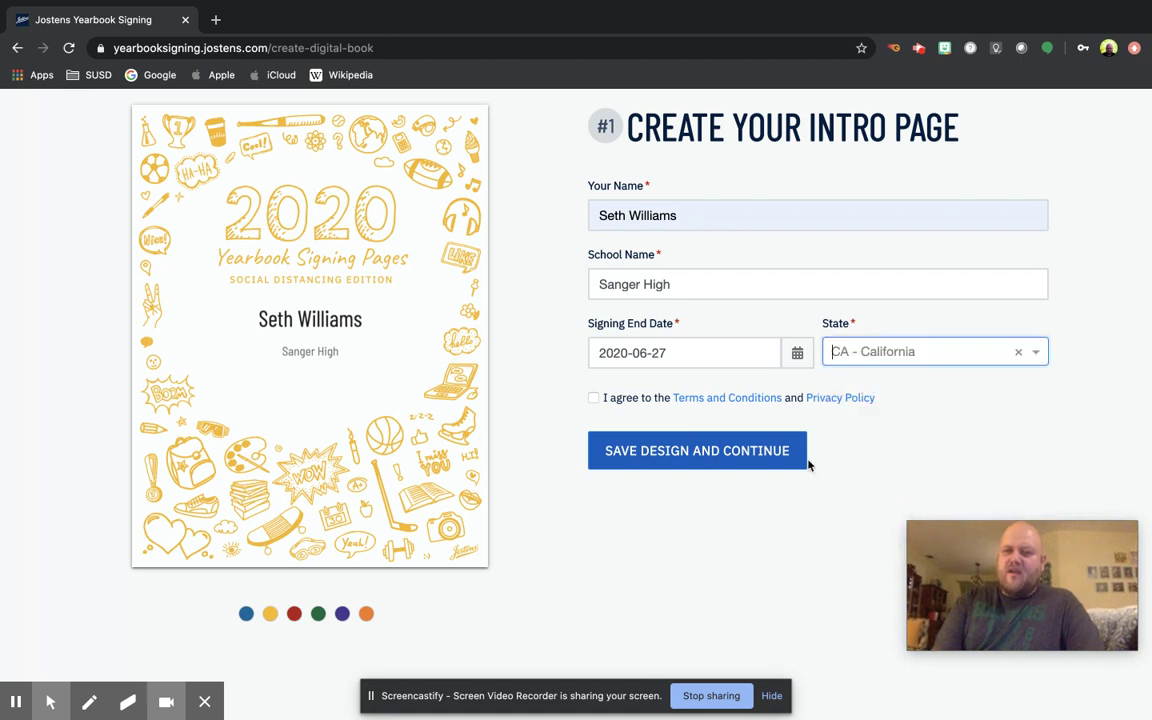
click(593, 398)
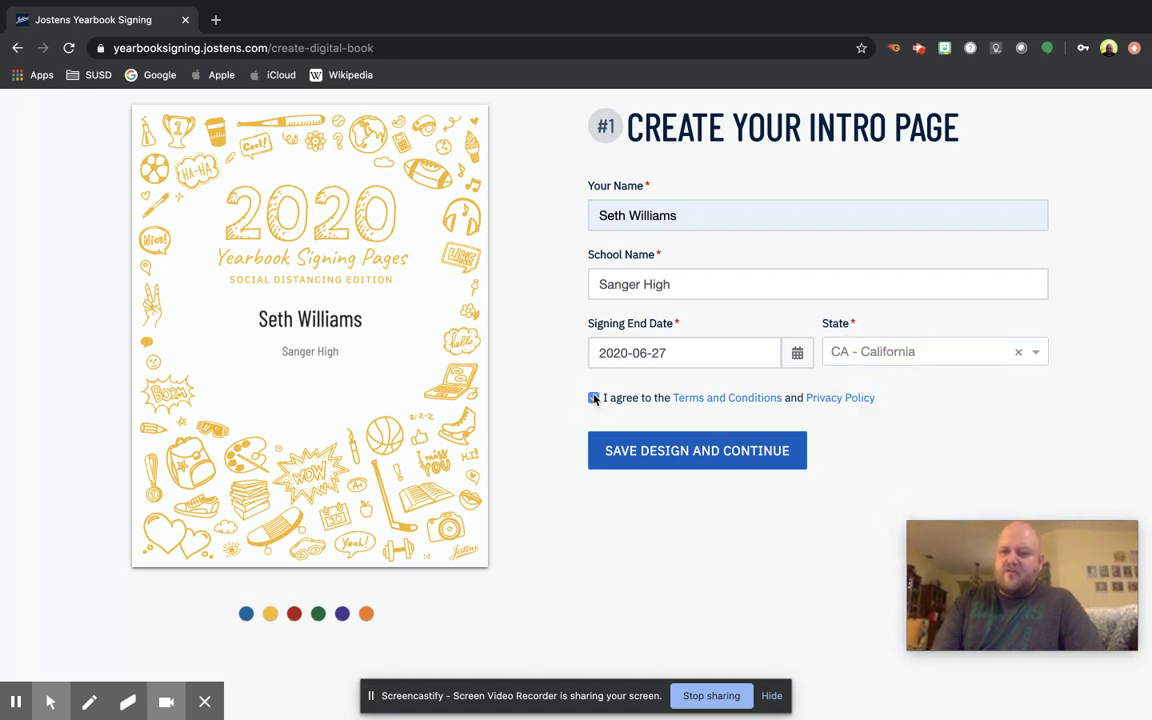
click(663, 453)
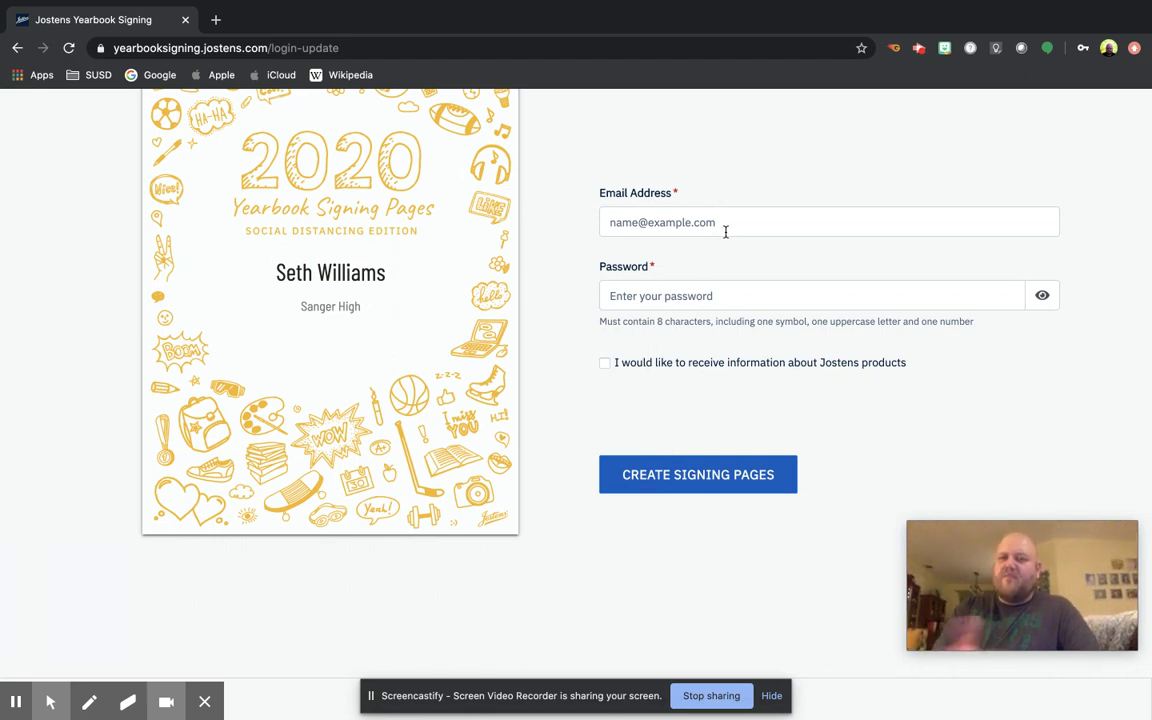
Sign in to the existing account through Account Login
scroll(726, 231, up, 3)
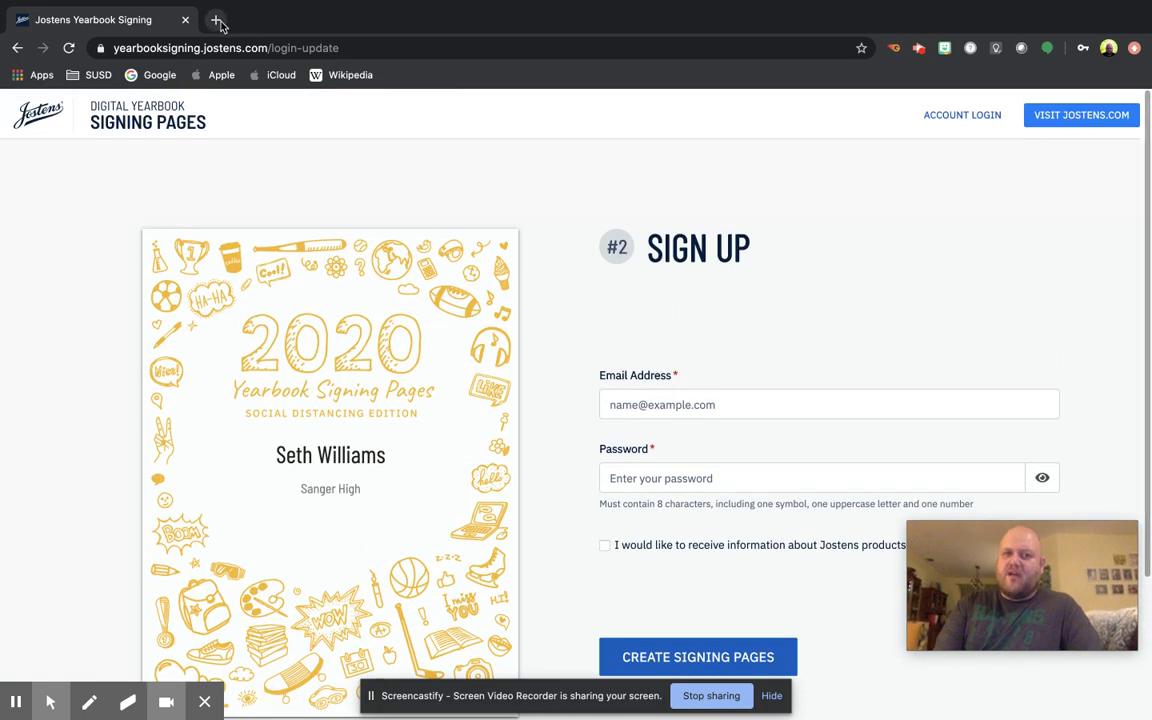
click(985, 116)
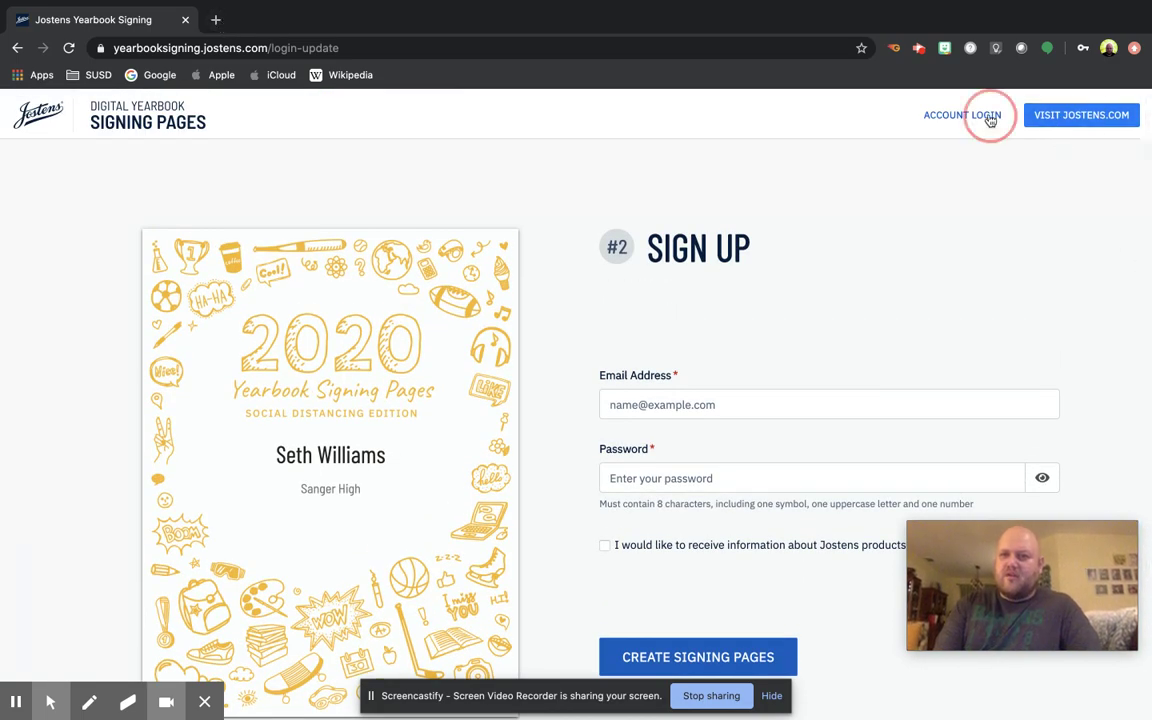
click(609, 396)
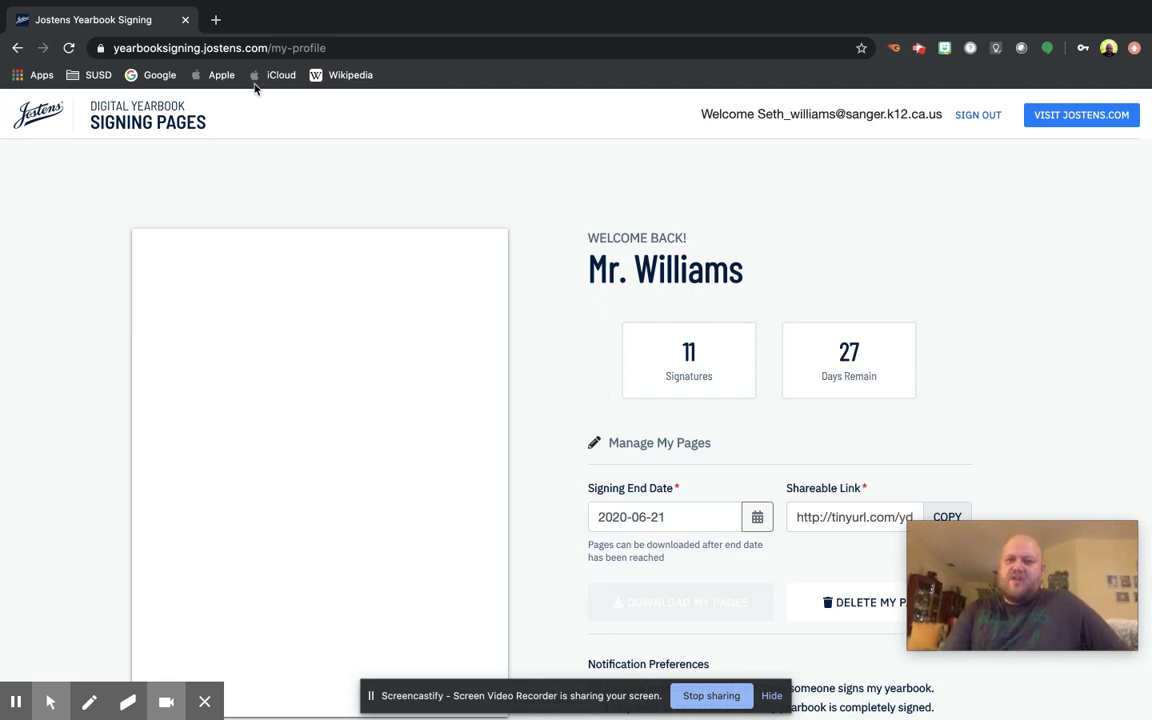
Scroll the My Profile page to review the green cover and shareable link
scroll(642, 275, down, 2)
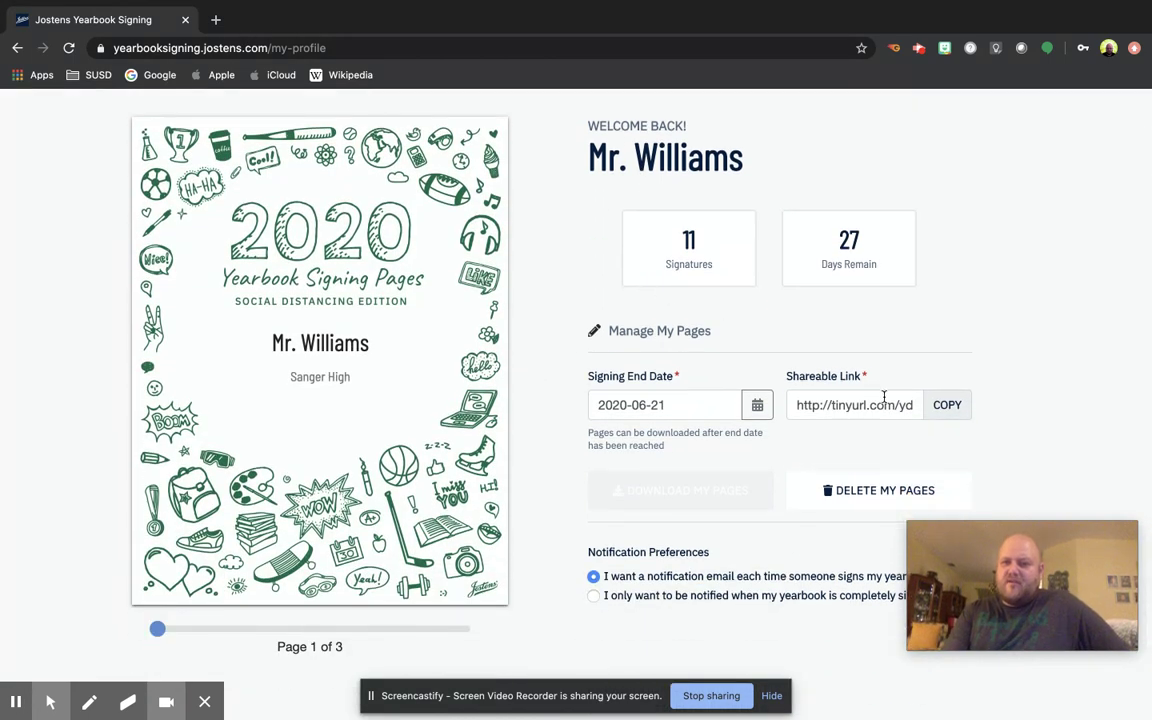